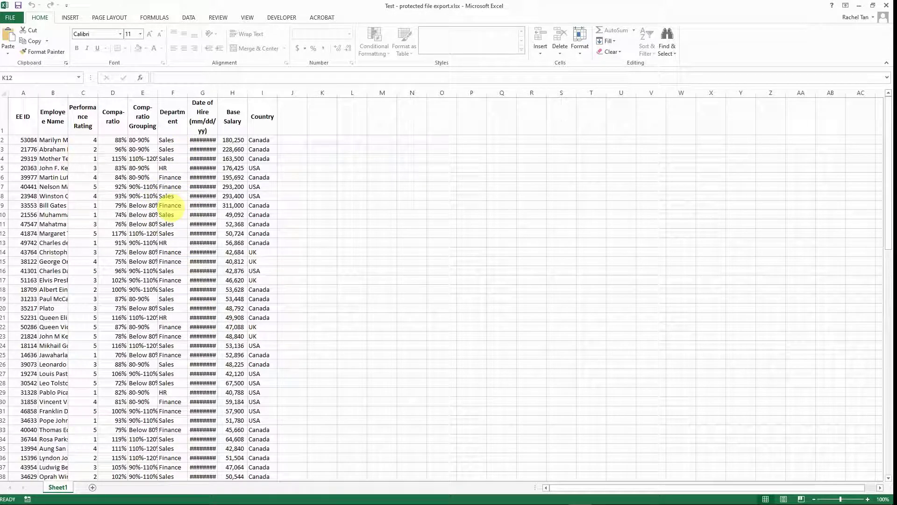
- Confirm the sheet blocks cell edits, then bring up the workbook's Export options
double_click(172, 205)
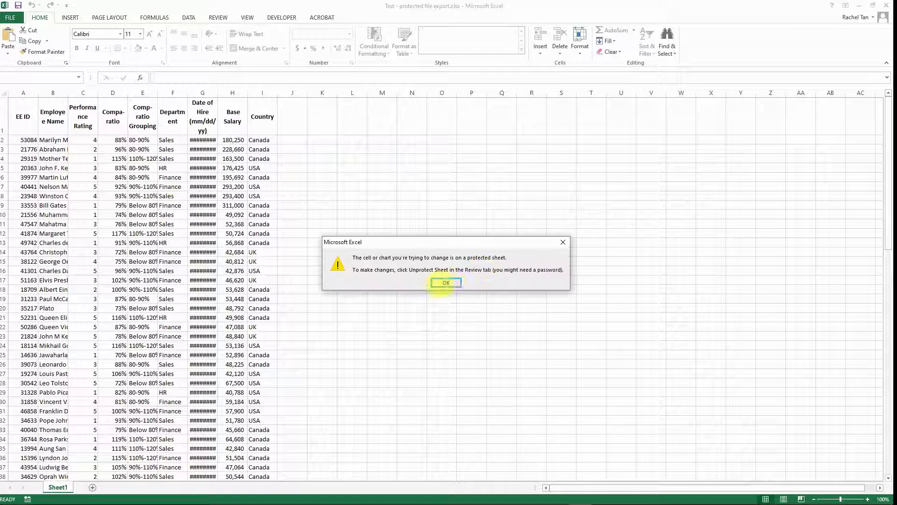
click(446, 282)
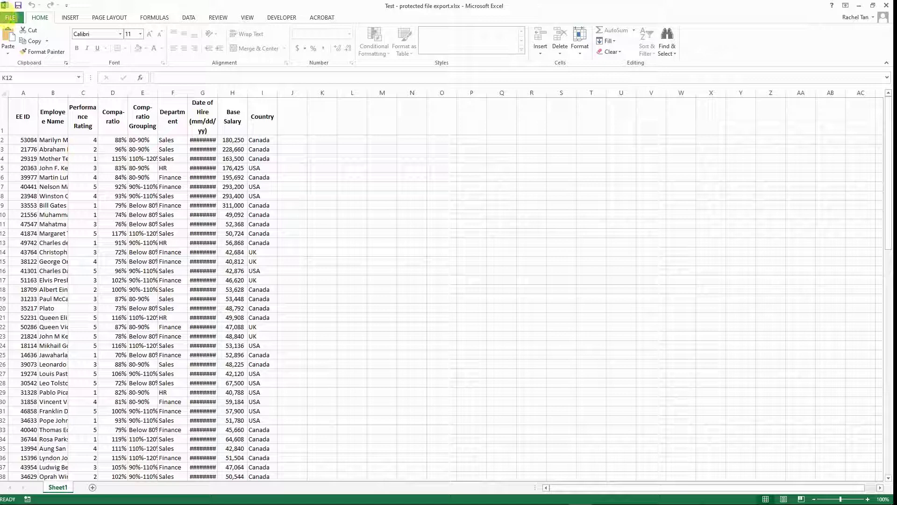
click(10, 17)
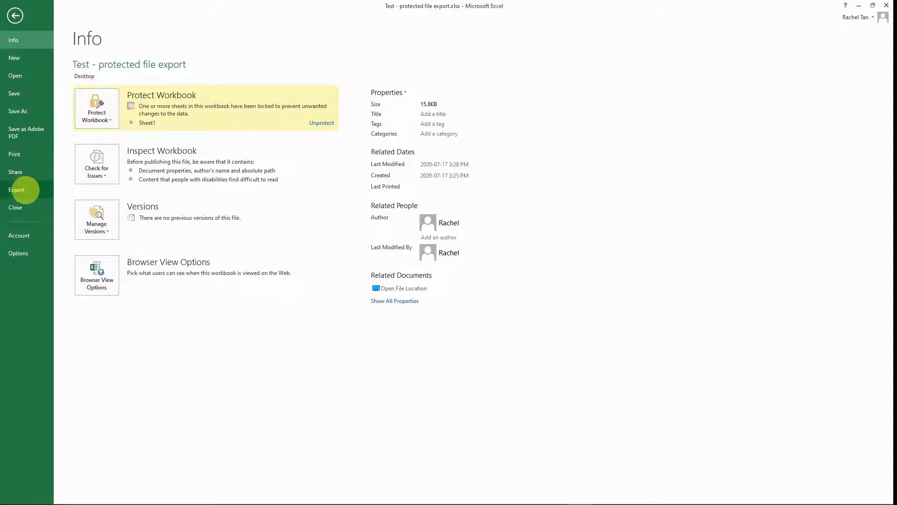
click(16, 190)
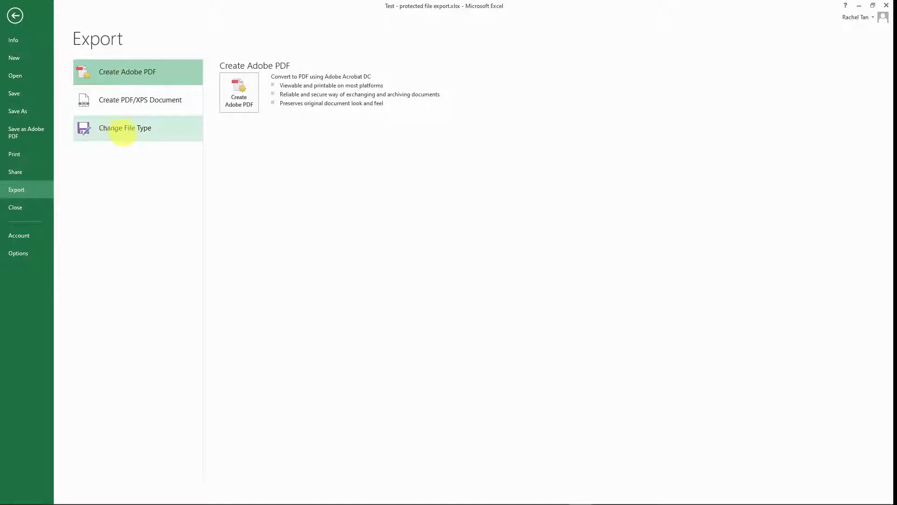
- Choose CSV (Comma delimited) as the export file type and begin Save As
click(125, 131)
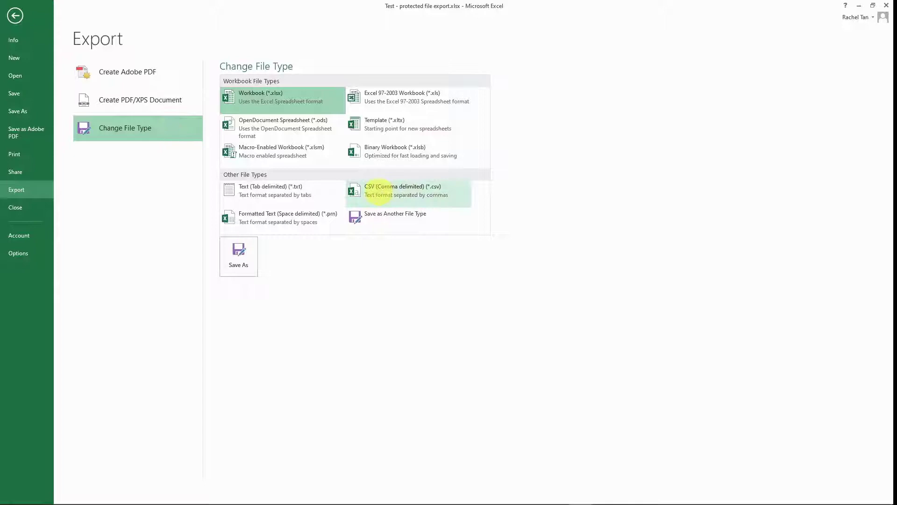
click(379, 191)
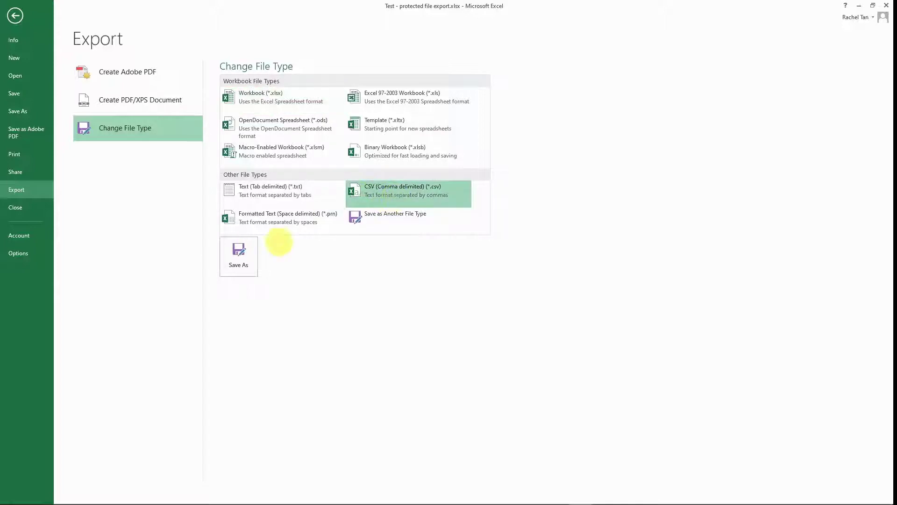
click(237, 256)
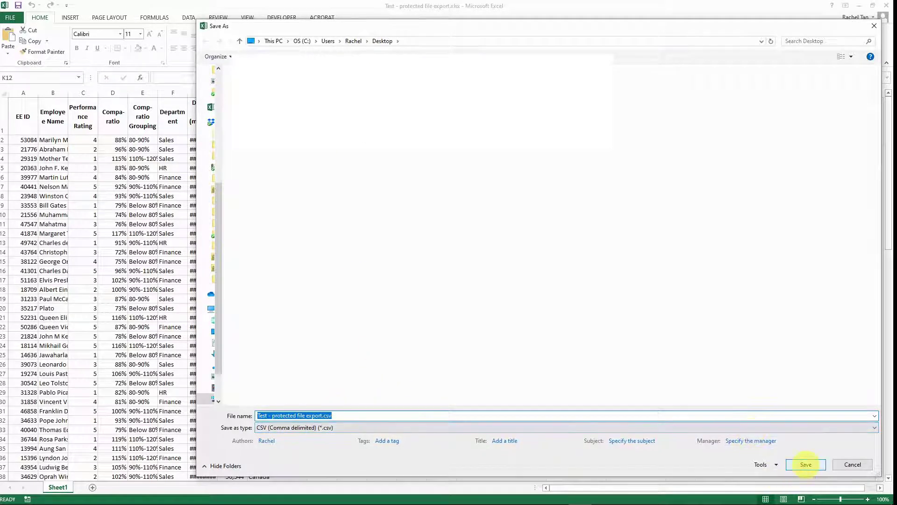
- Save the CSV copy, keeping the CSV format despite the compatibility warning
click(806, 465)
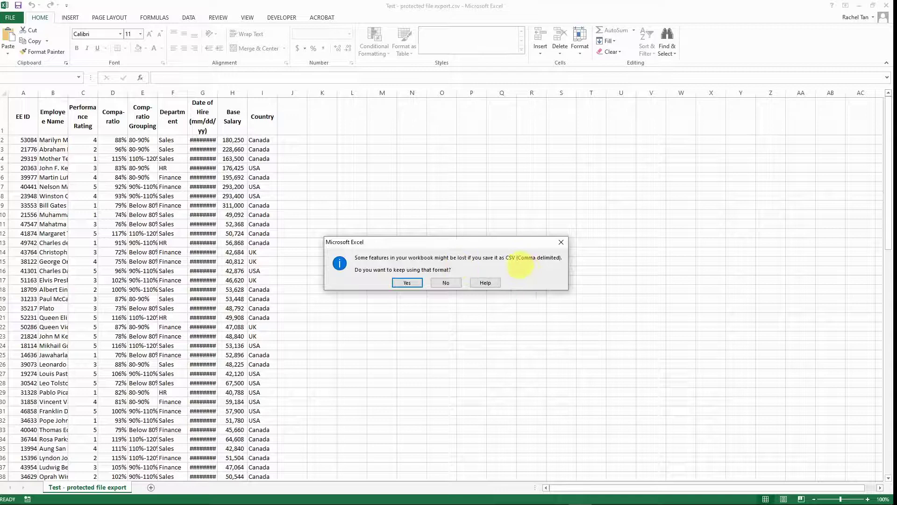
click(405, 284)
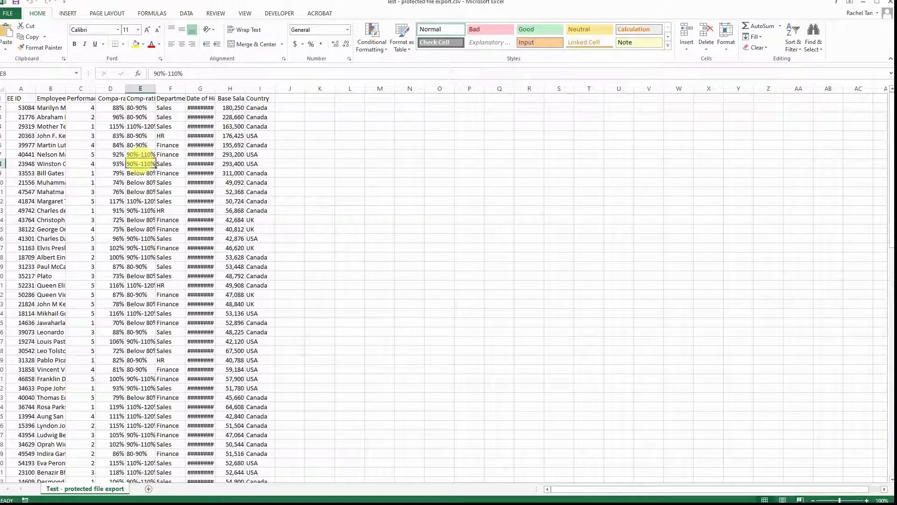
- Widen Comp-ratio Grouping, AutoFit columns A–H, then select department and hire-date cells
drag(141, 117, 140, 135)
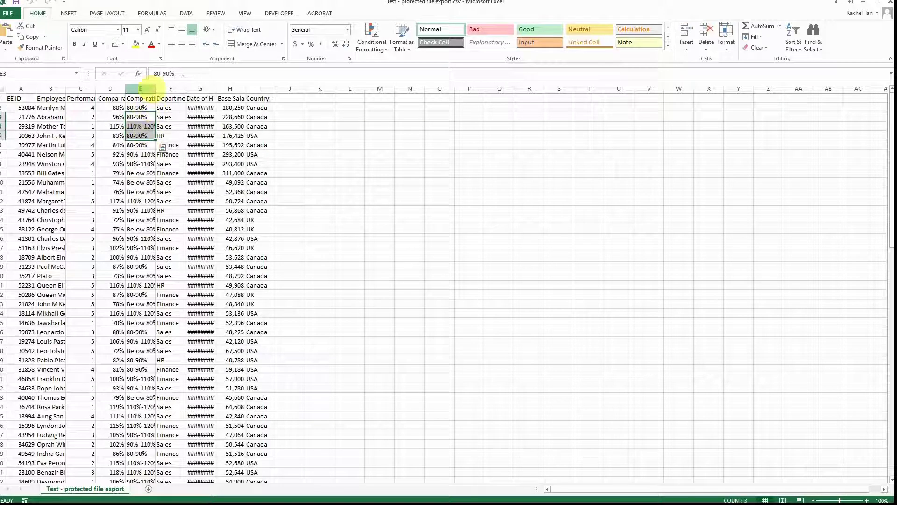
drag(155, 88, 196, 88)
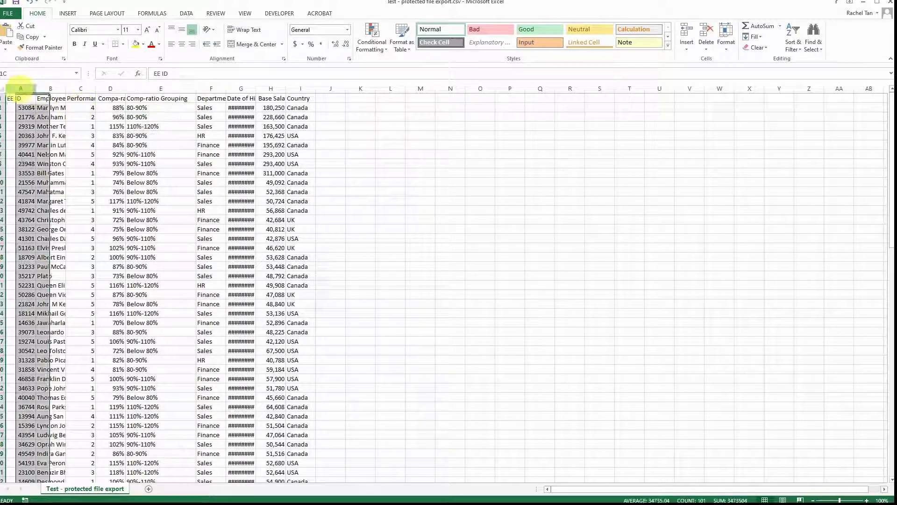
drag(18, 88, 312, 88)
double_click(315, 89)
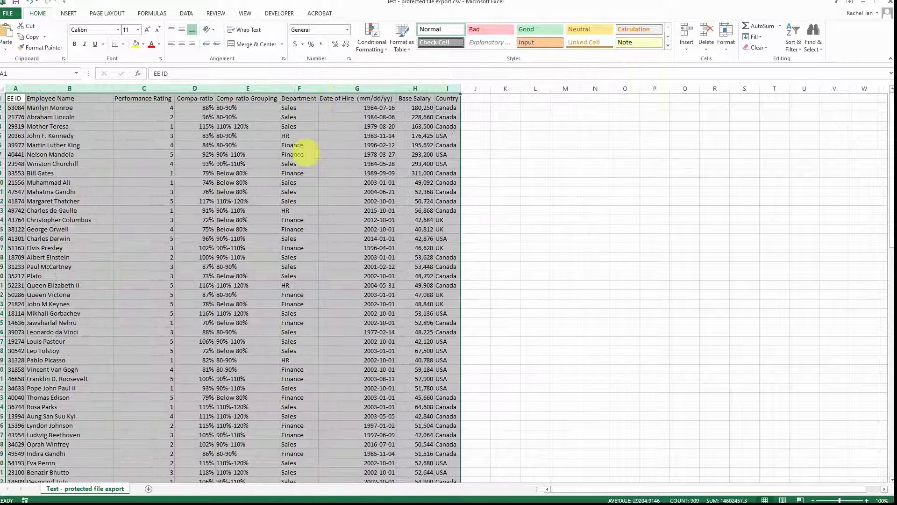
click(299, 154)
drag(299, 144, 345, 227)
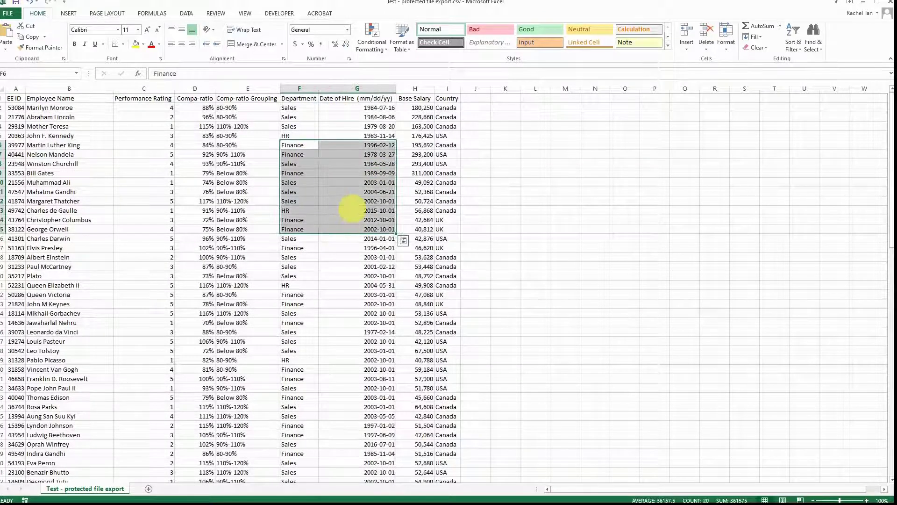
click(355, 172)
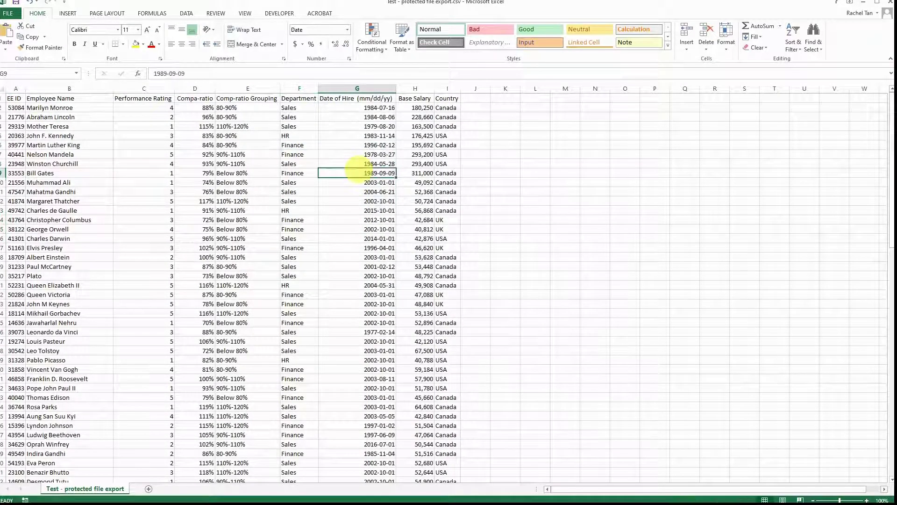
key(Left)
text(Sa;)
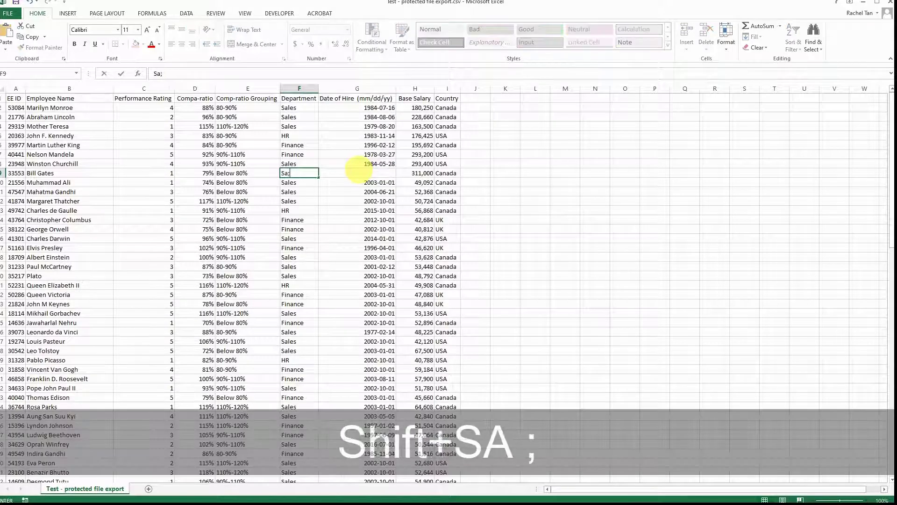
text(e)
key(Tab)
key(Left)
key(Left)
click(231, 200)
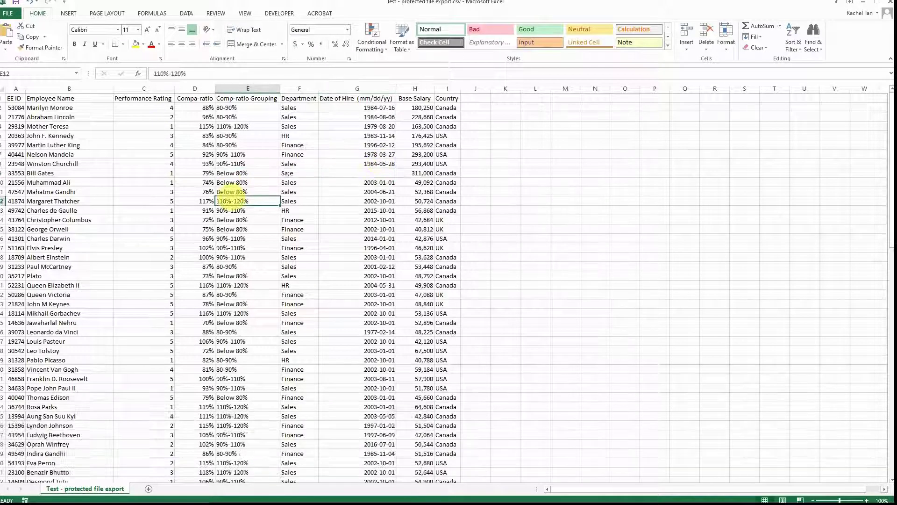
key(ctrl+z)
key(ctrl+z)
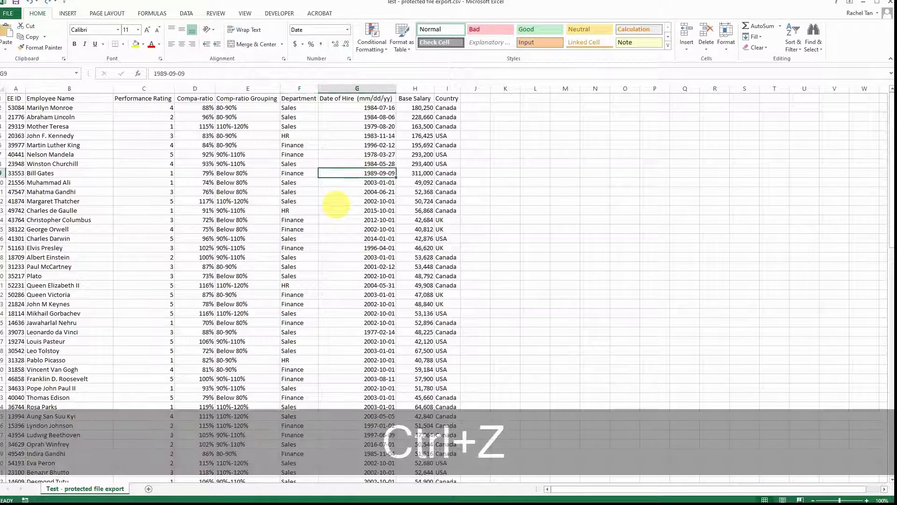
click(337, 204)
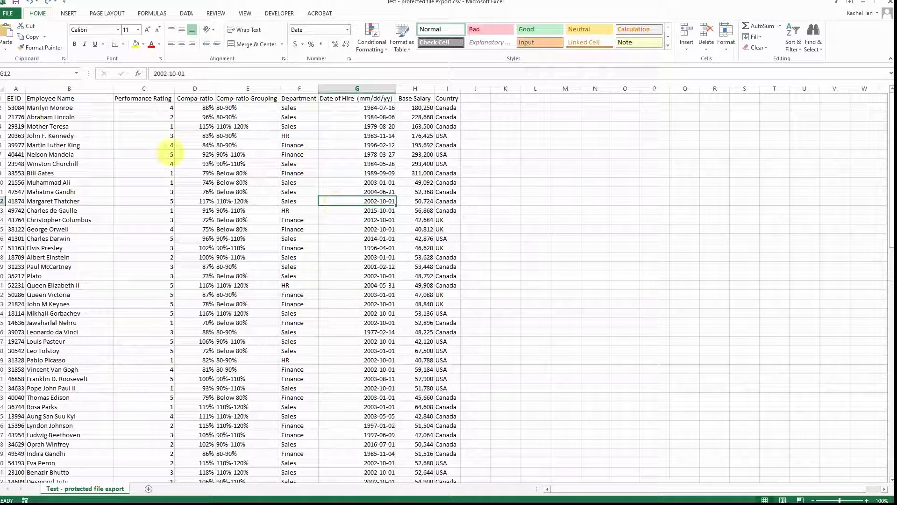
drag(15, 88, 411, 125)
click(447, 145)
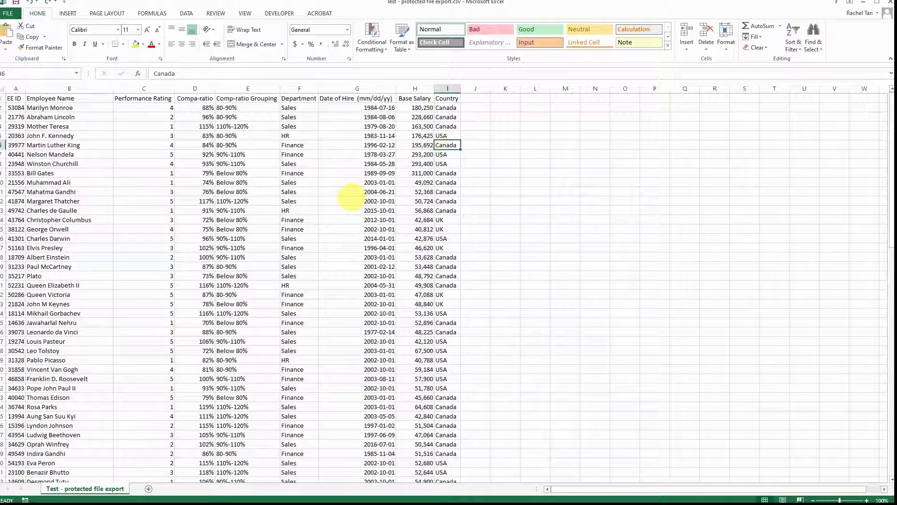
click(350, 201)
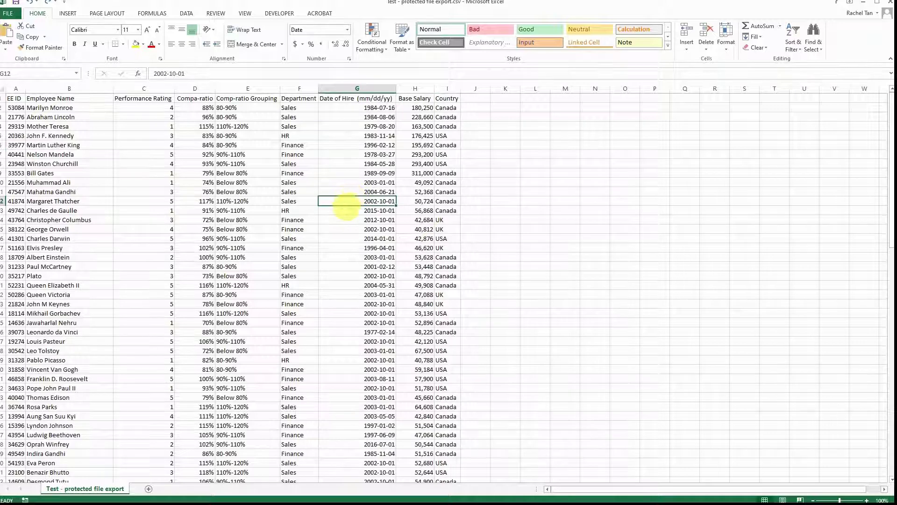
scroll(350, 238, down, 5)
scroll(349, 249, up, 5)
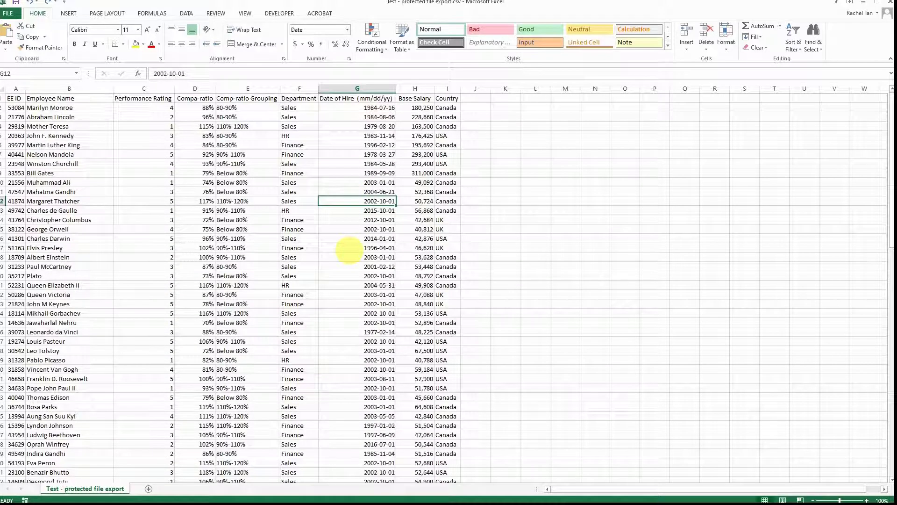